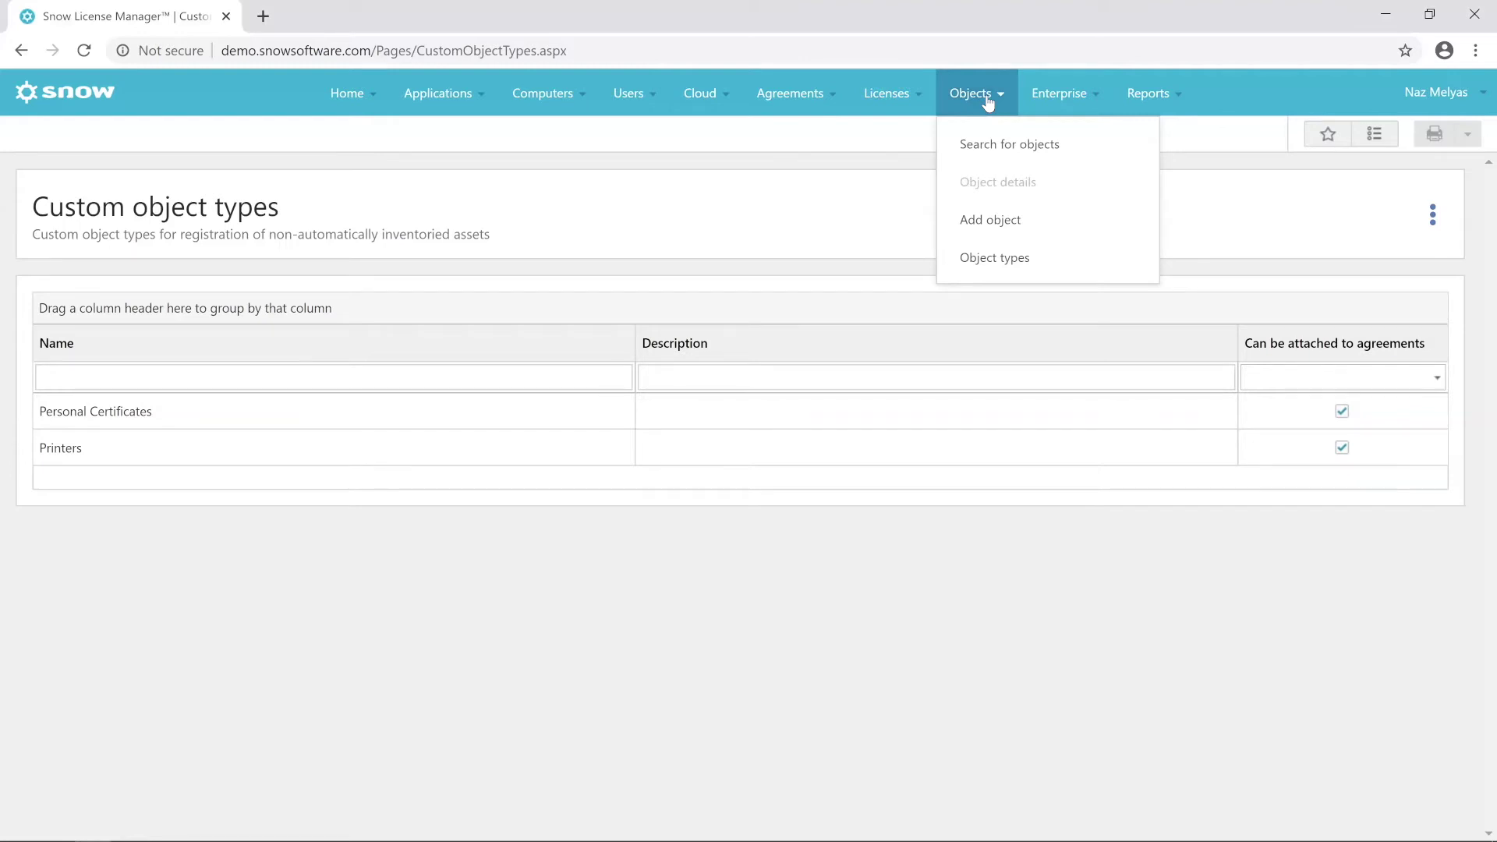
Step: Add a new custom object type named 'non standard /offline pcs' from the Object types list
{"action": "left_click", "coordinate": [1016, 267]}
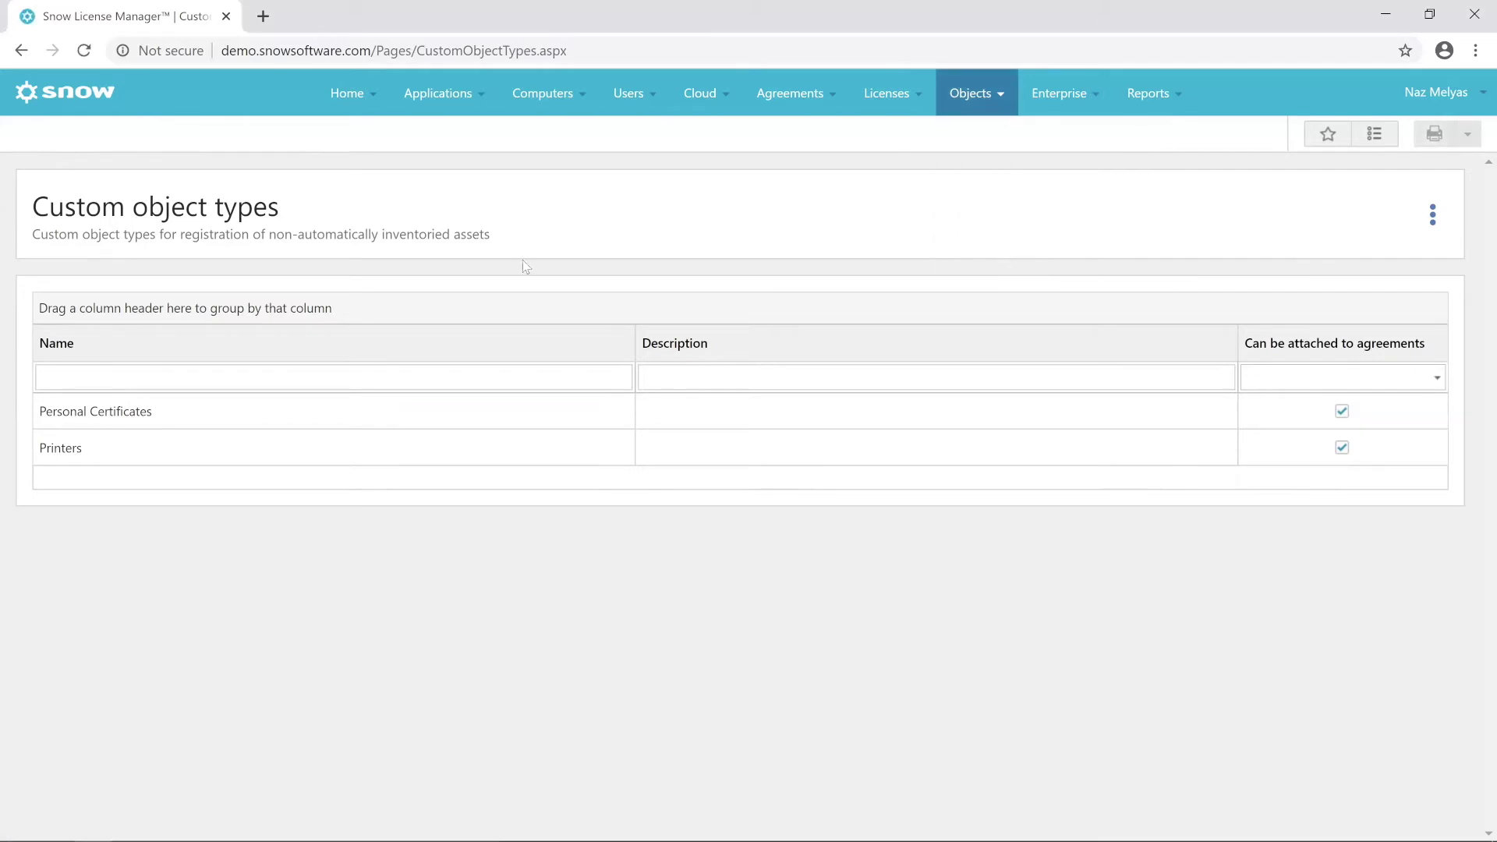
{"action": "left_click", "coordinate": [1433, 214]}
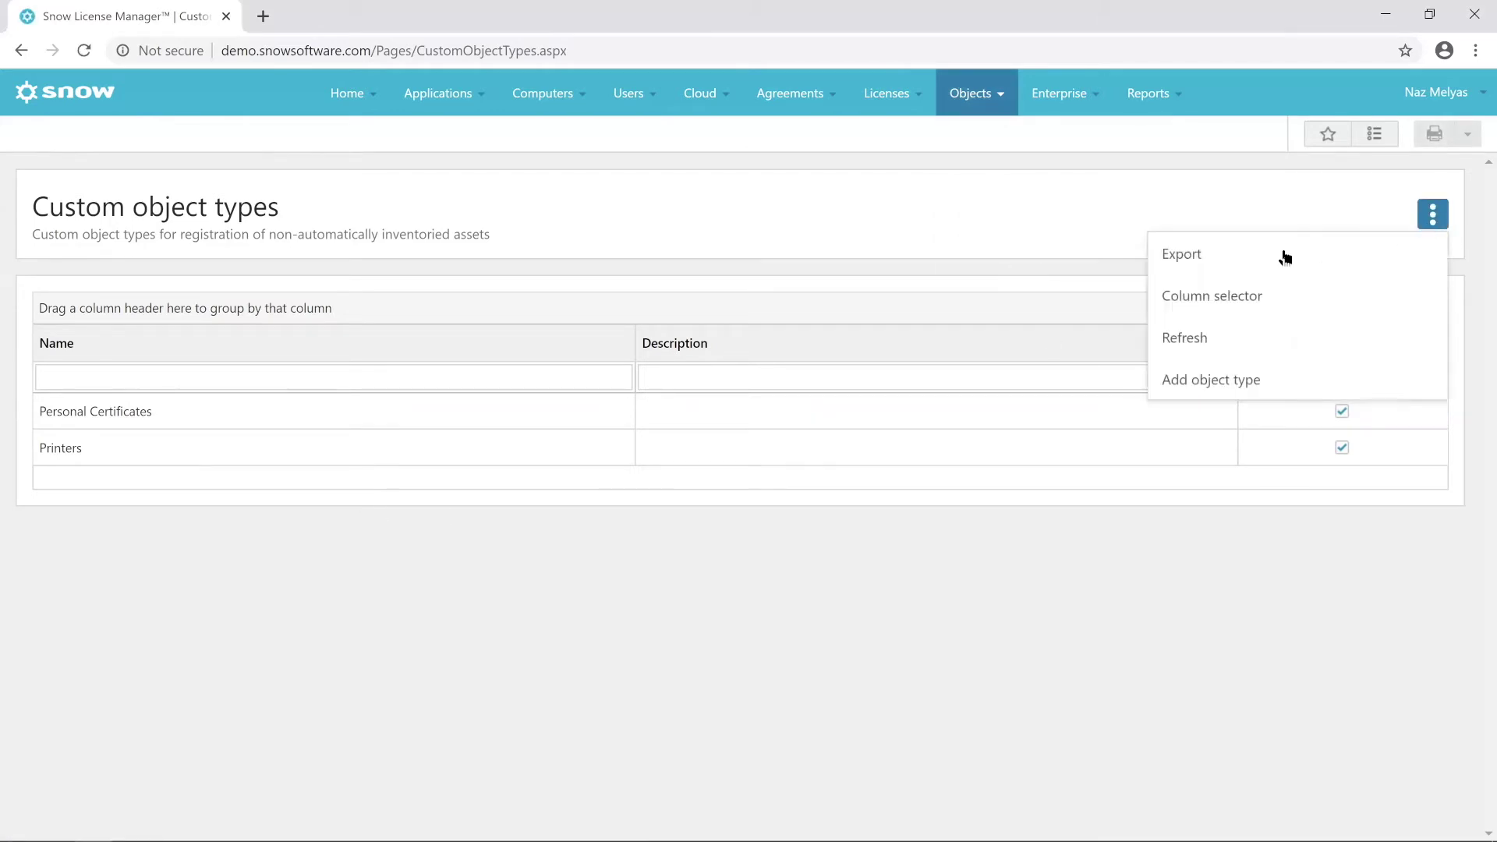
{"action": "left_click", "coordinate": [1261, 376]}
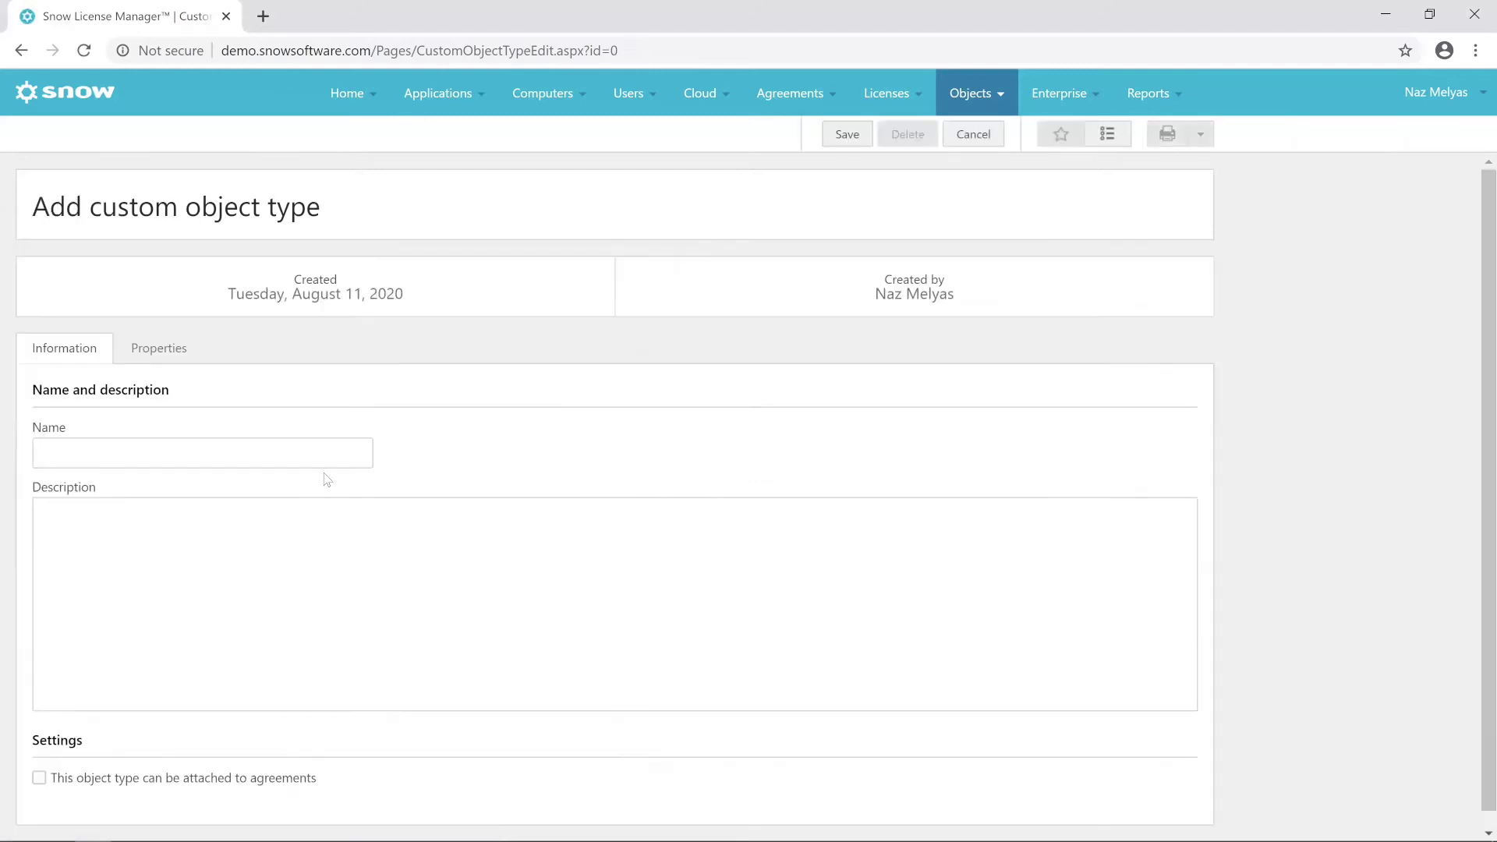
{"action": "left_click", "coordinate": [323, 457]}
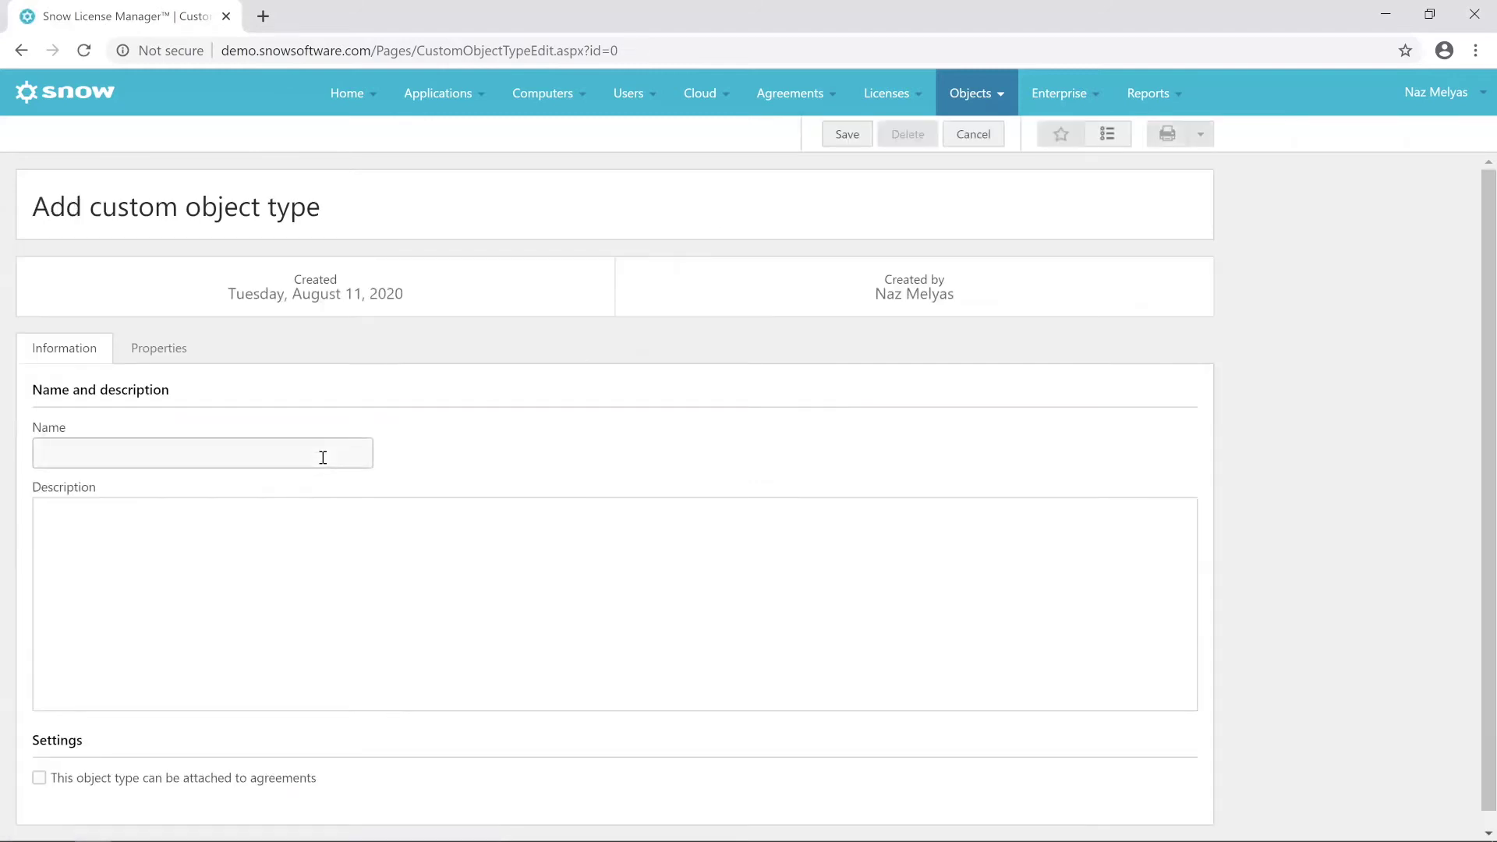
{"action": "type", "text": "non"}
{"action": "type", "text": " standard "}
{"action": "type", "text": "/off"}
{"action": "type", "text": "line pcs"}
Step: Add a Text property named 'a' to the new type
{"action": "left_click", "coordinate": [169, 355]}
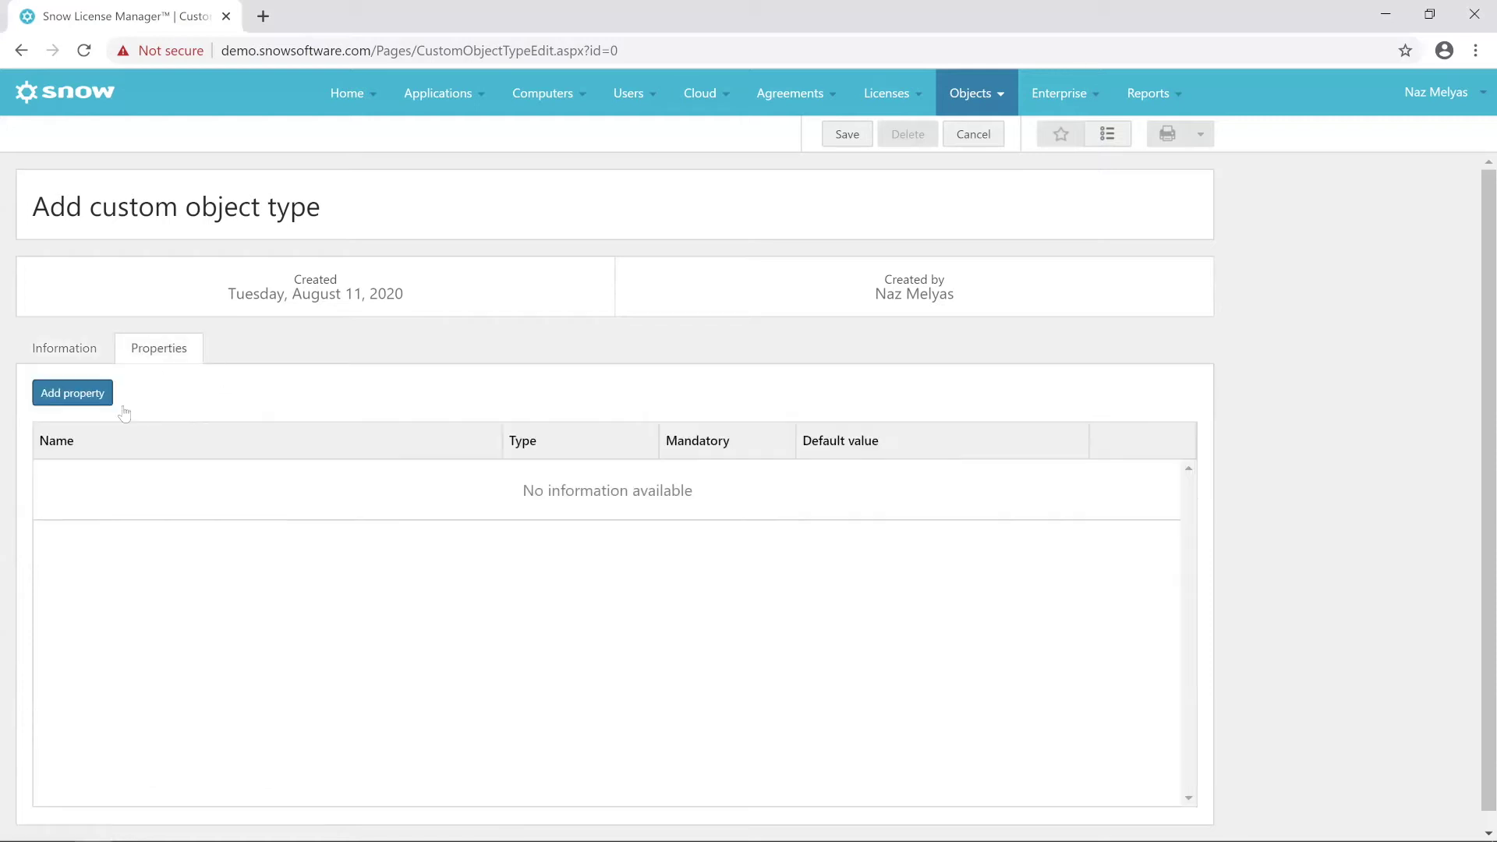
{"action": "left_click", "coordinate": [82, 396]}
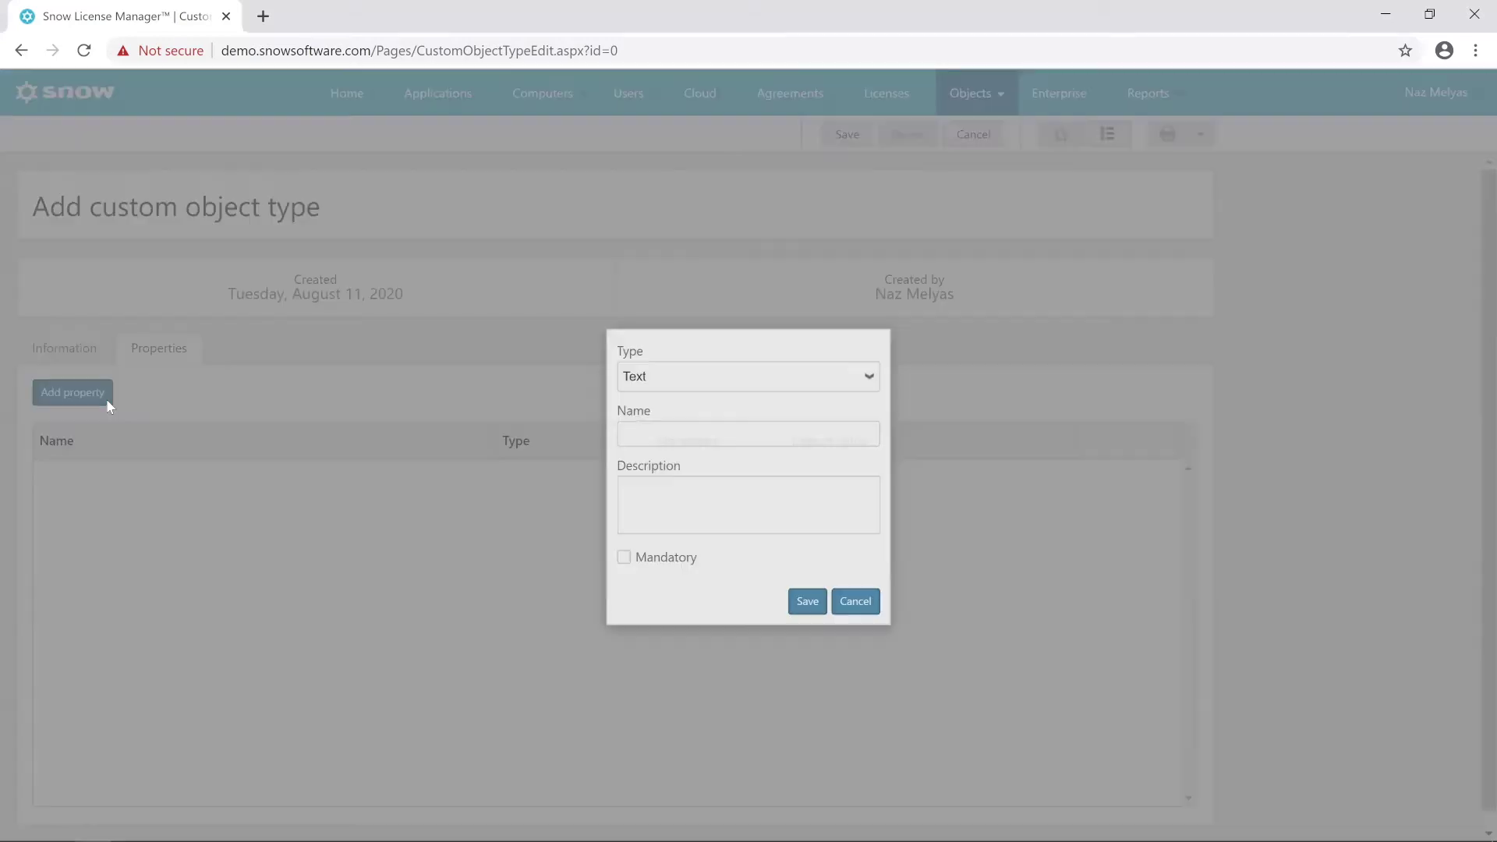
{"action": "left_click", "coordinate": [667, 388]}
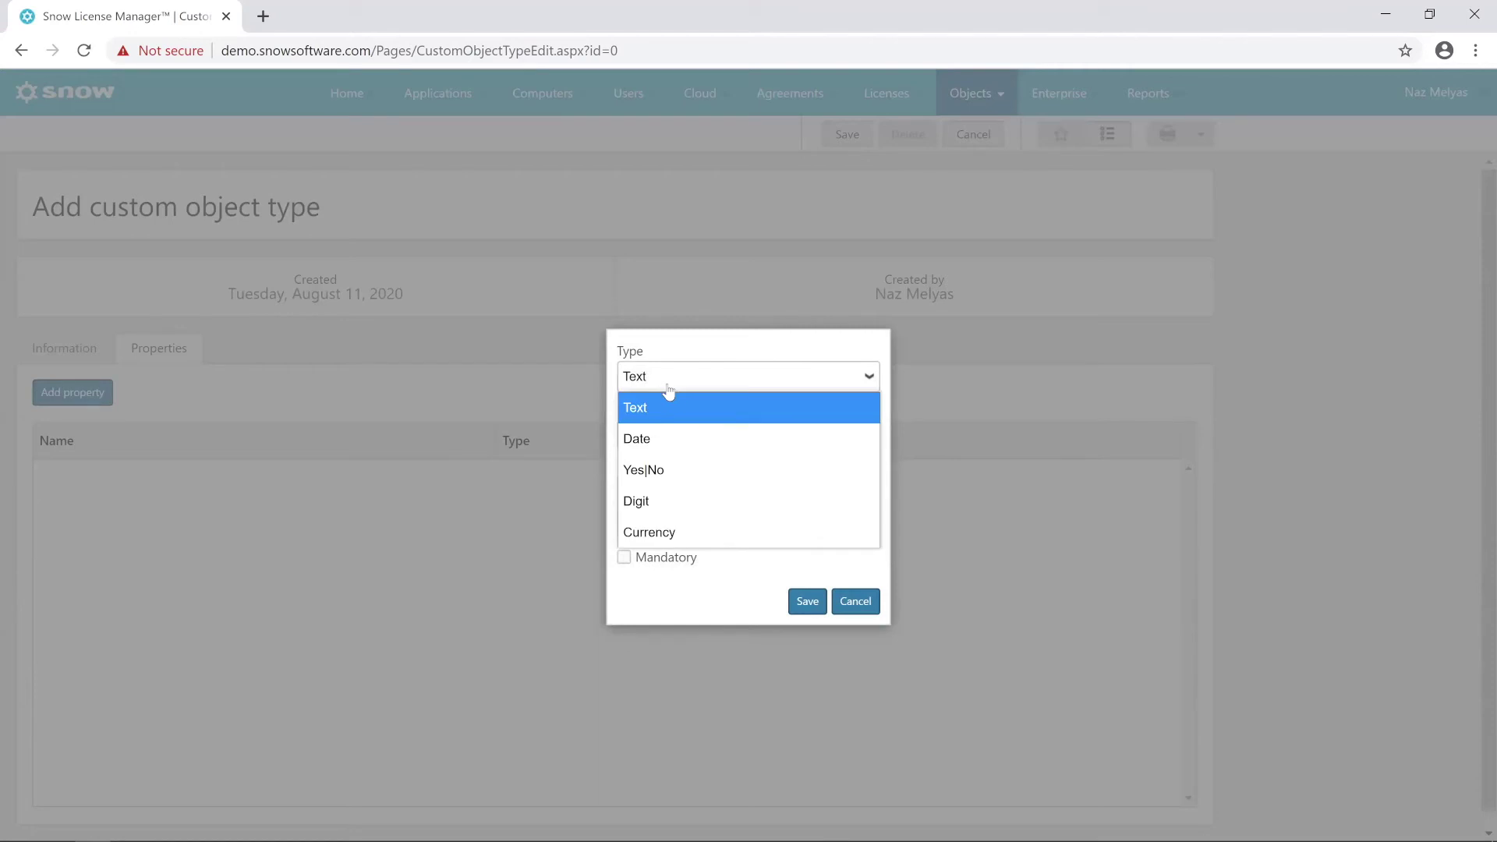
{"action": "left_click", "coordinate": [675, 406]}
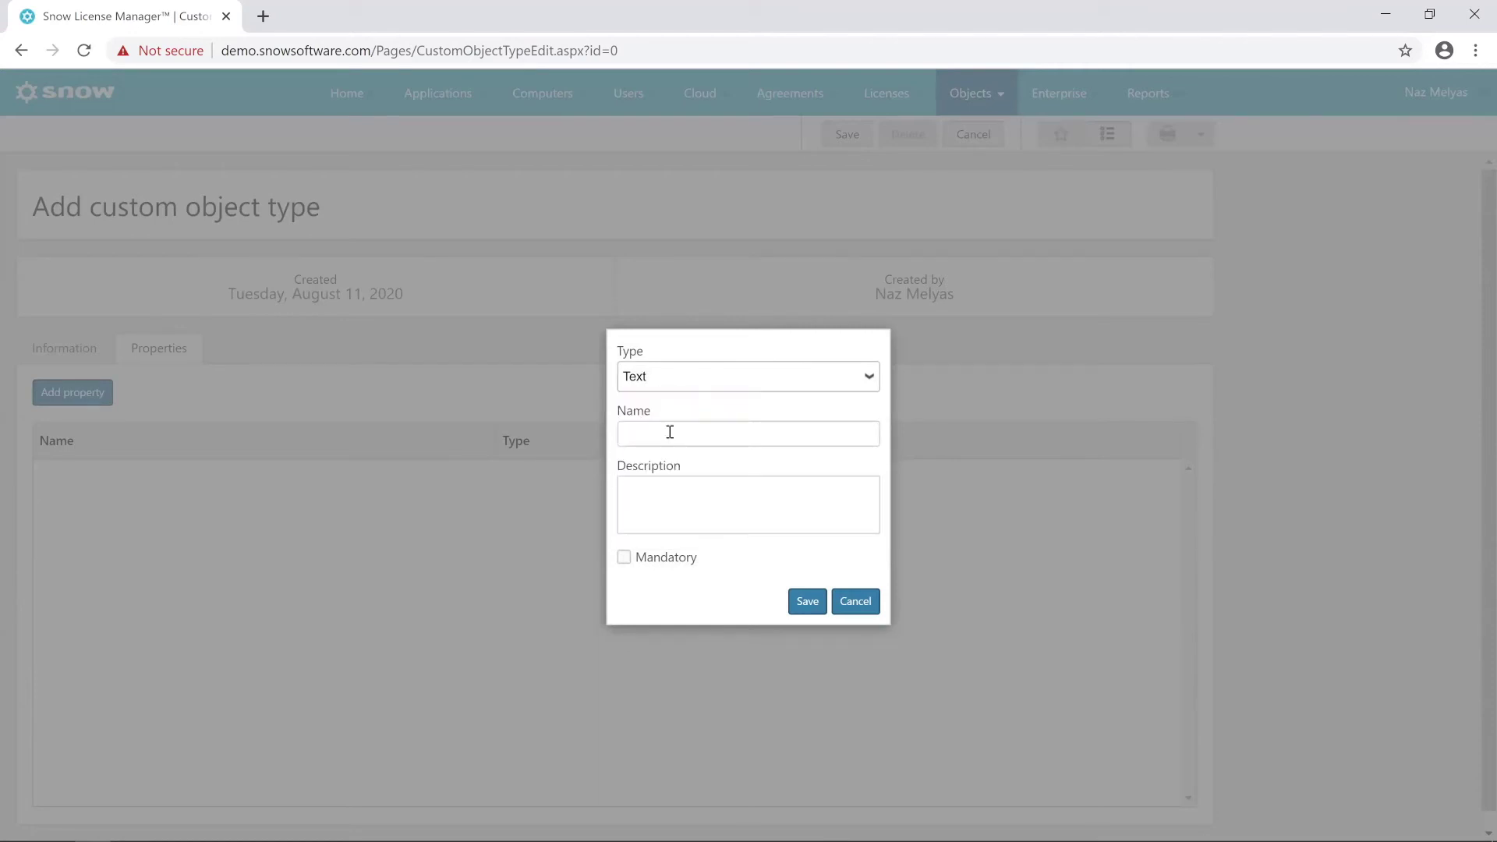
{"action": "left_click", "coordinate": [669, 433]}
{"action": "type", "text": "a"}
{"action": "left_click", "coordinate": [797, 604]}
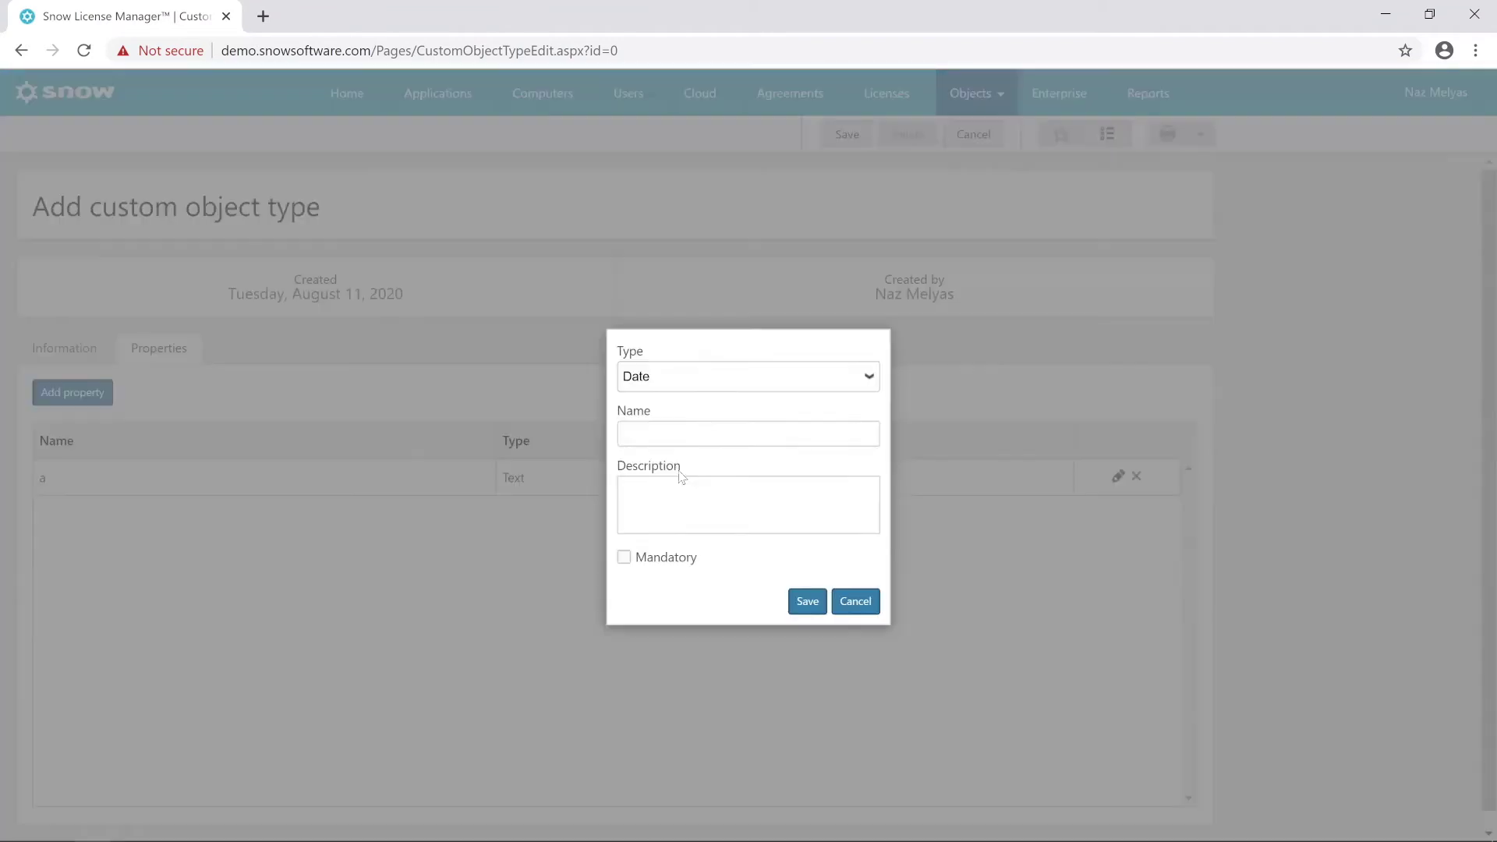
Step: Add a Date property named 'scan date' and save the object type
{"action": "left_click", "coordinate": [718, 433]}
{"action": "type", "text": "scan"}
{"action": "type", "text": " date"}
{"action": "left_click", "coordinate": [807, 601]}
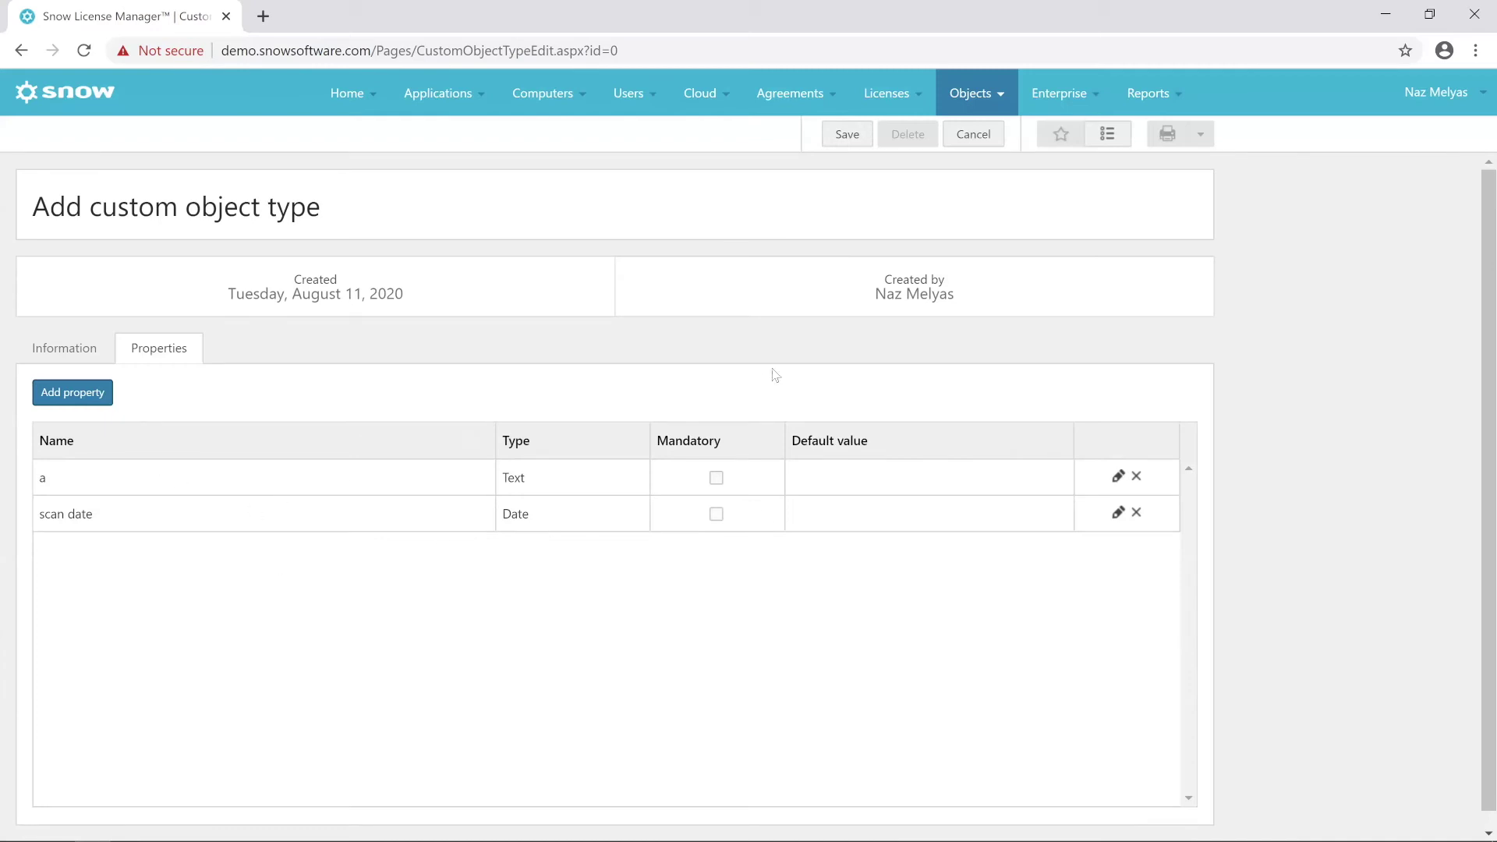
{"action": "left_click", "coordinate": [848, 139]}
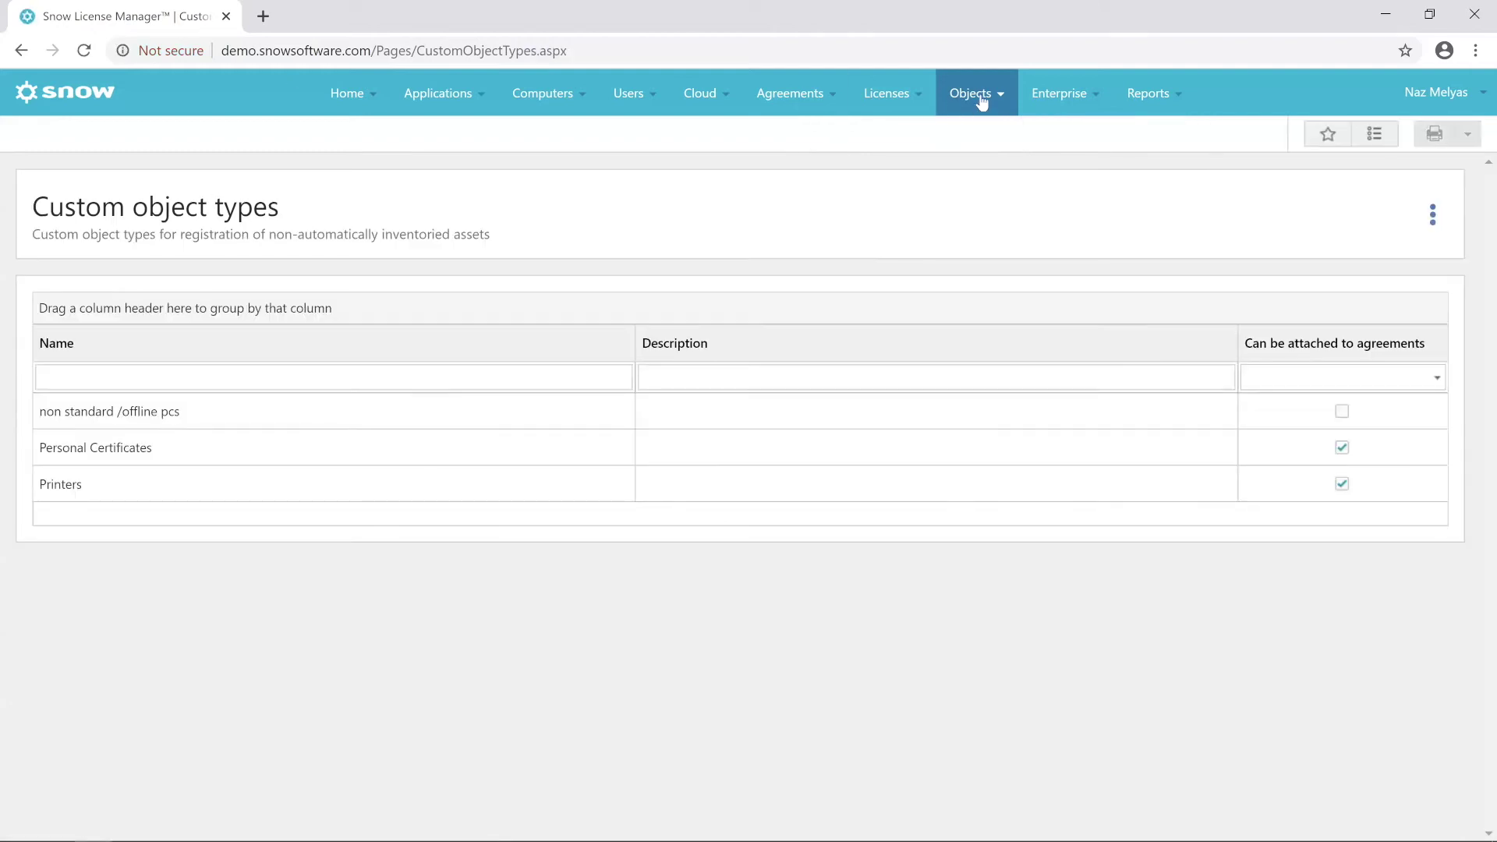
Step: Add a new object of type 'non standard /offline pcs' named 'hostname'
{"action": "left_click", "coordinate": [986, 102]}
{"action": "left_click", "coordinate": [999, 227]}
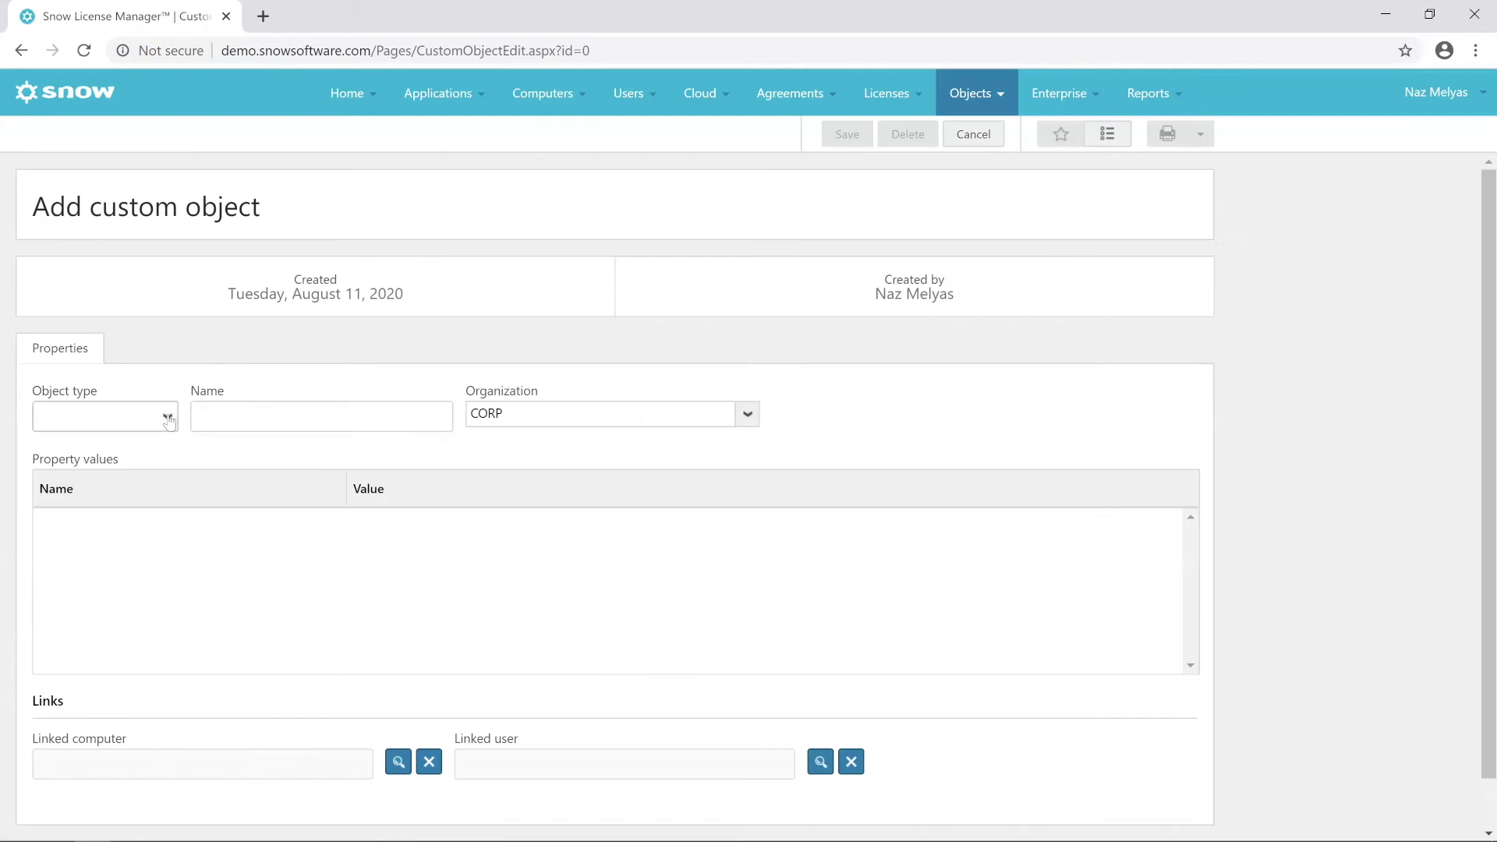
{"action": "left_click", "coordinate": [166, 417]}
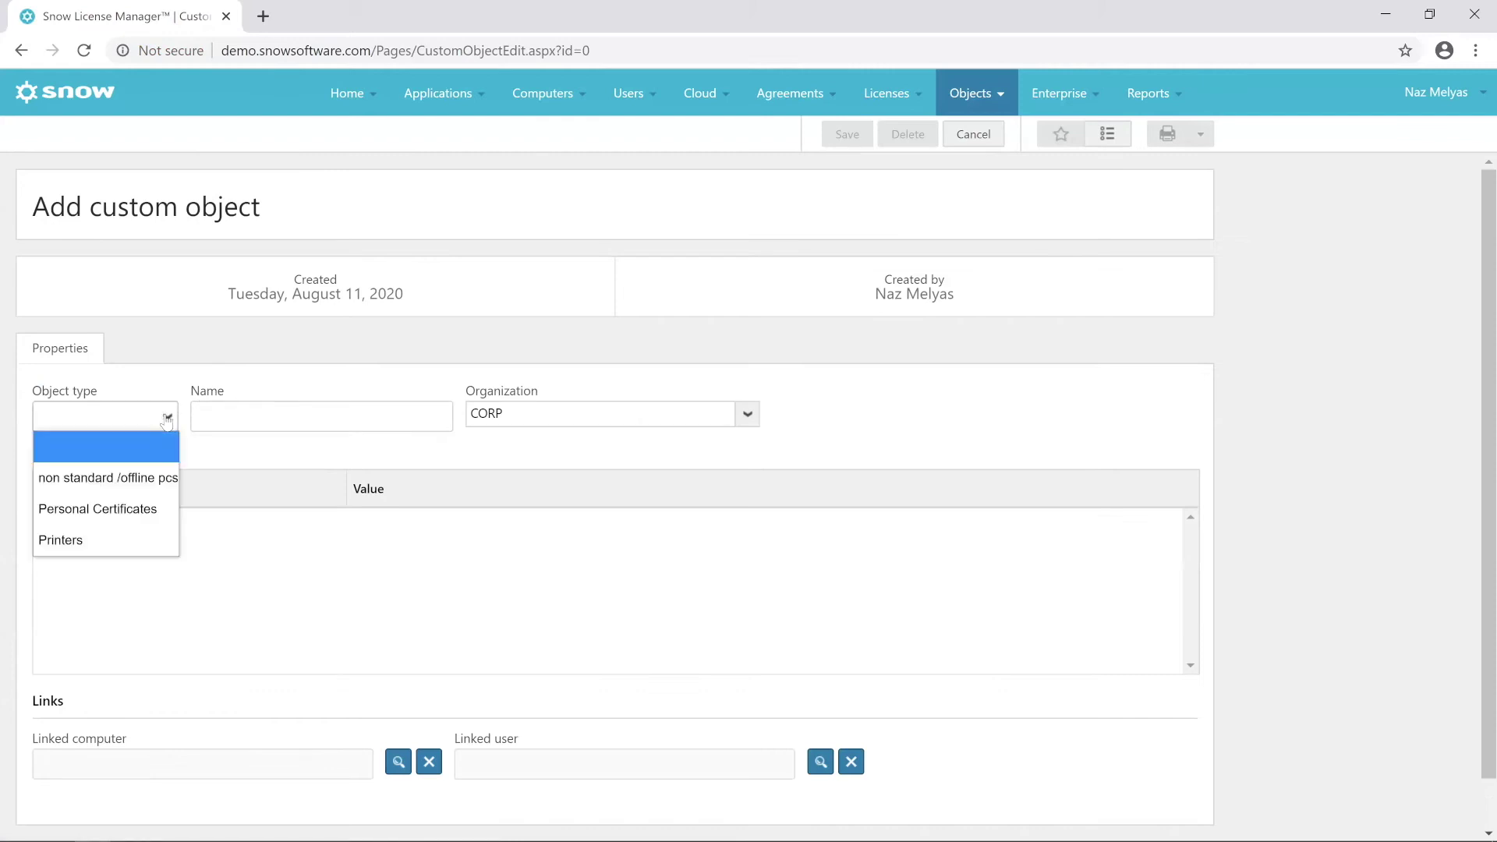
{"action": "left_click", "coordinate": [166, 479]}
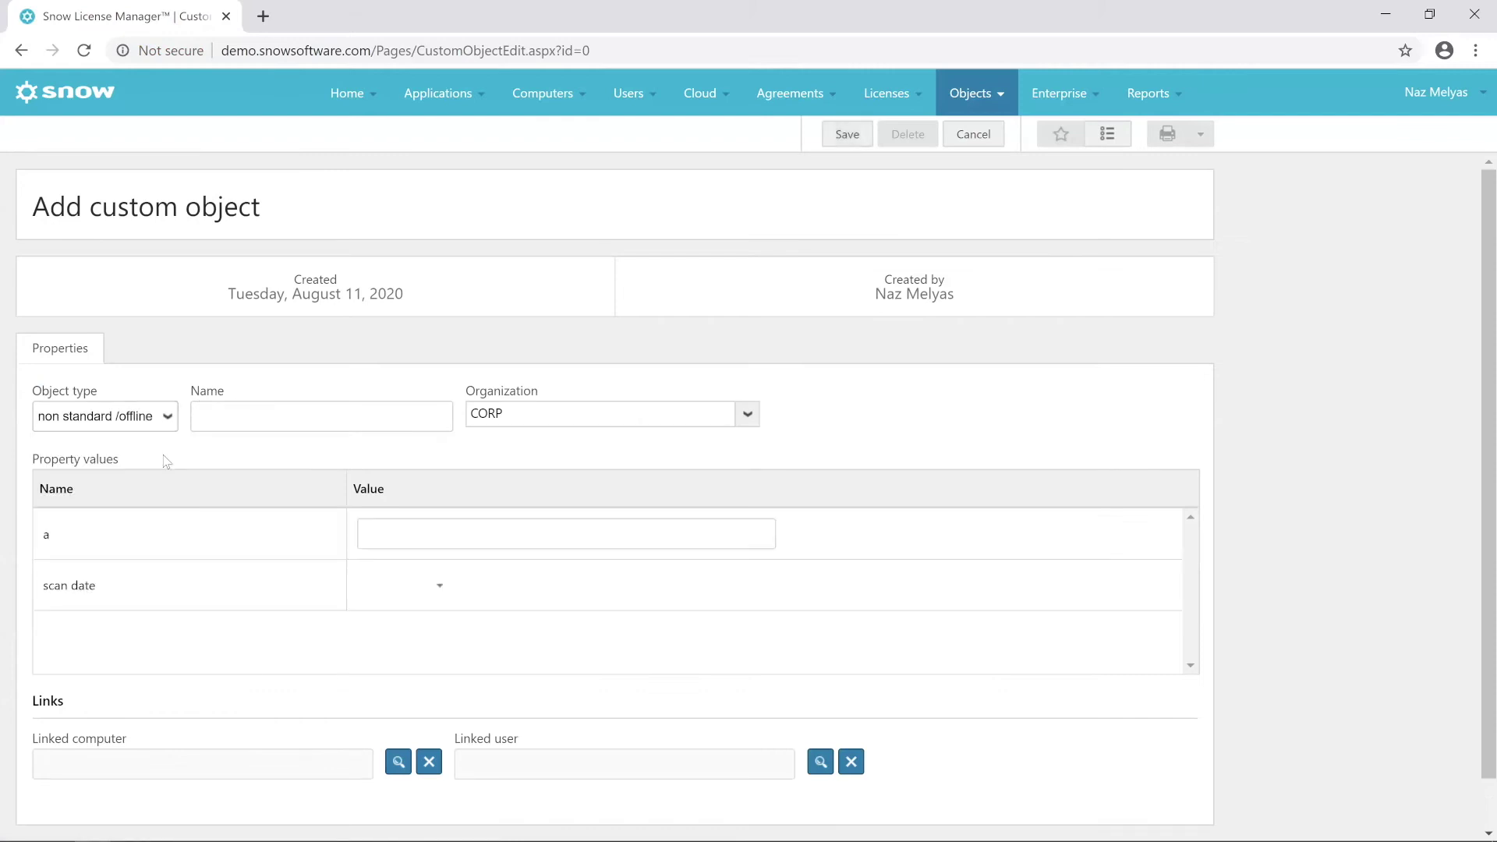
{"action": "left_click", "coordinate": [245, 427]}
{"action": "type", "text": "jds"}
{"action": "key", "text": "BackSpace"}
{"action": "key", "text": "BackSpace"}
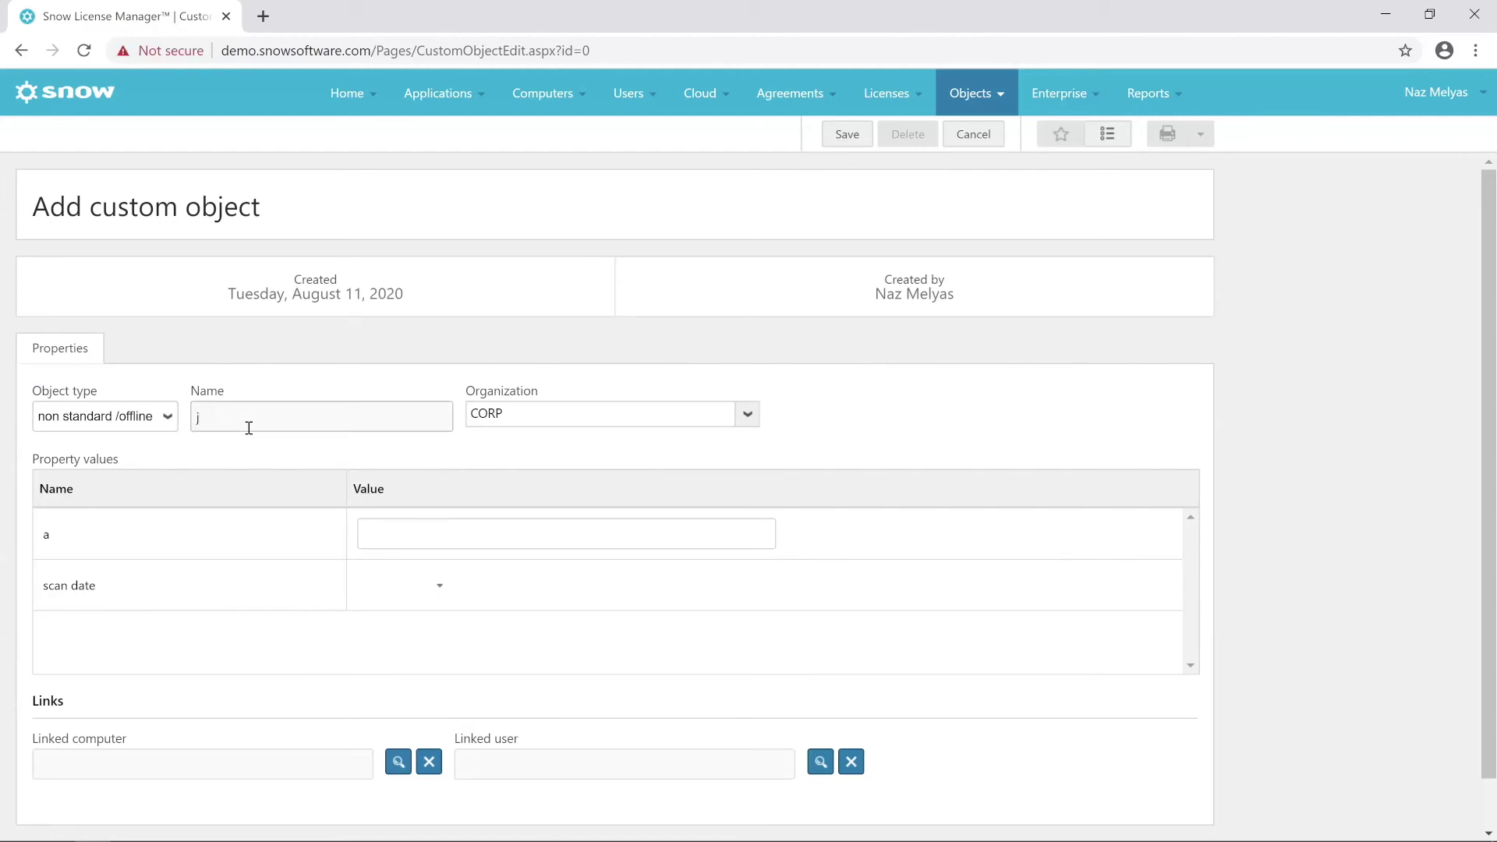
{"action": "key", "text": "BackSpace"}
{"action": "type", "text": "hostname"}
Step: Fill property a with 'sefdd' and set scan date to today, 8/11/2020
{"action": "left_click", "coordinate": [382, 538]}
{"action": "type", "text": "sefdd"}
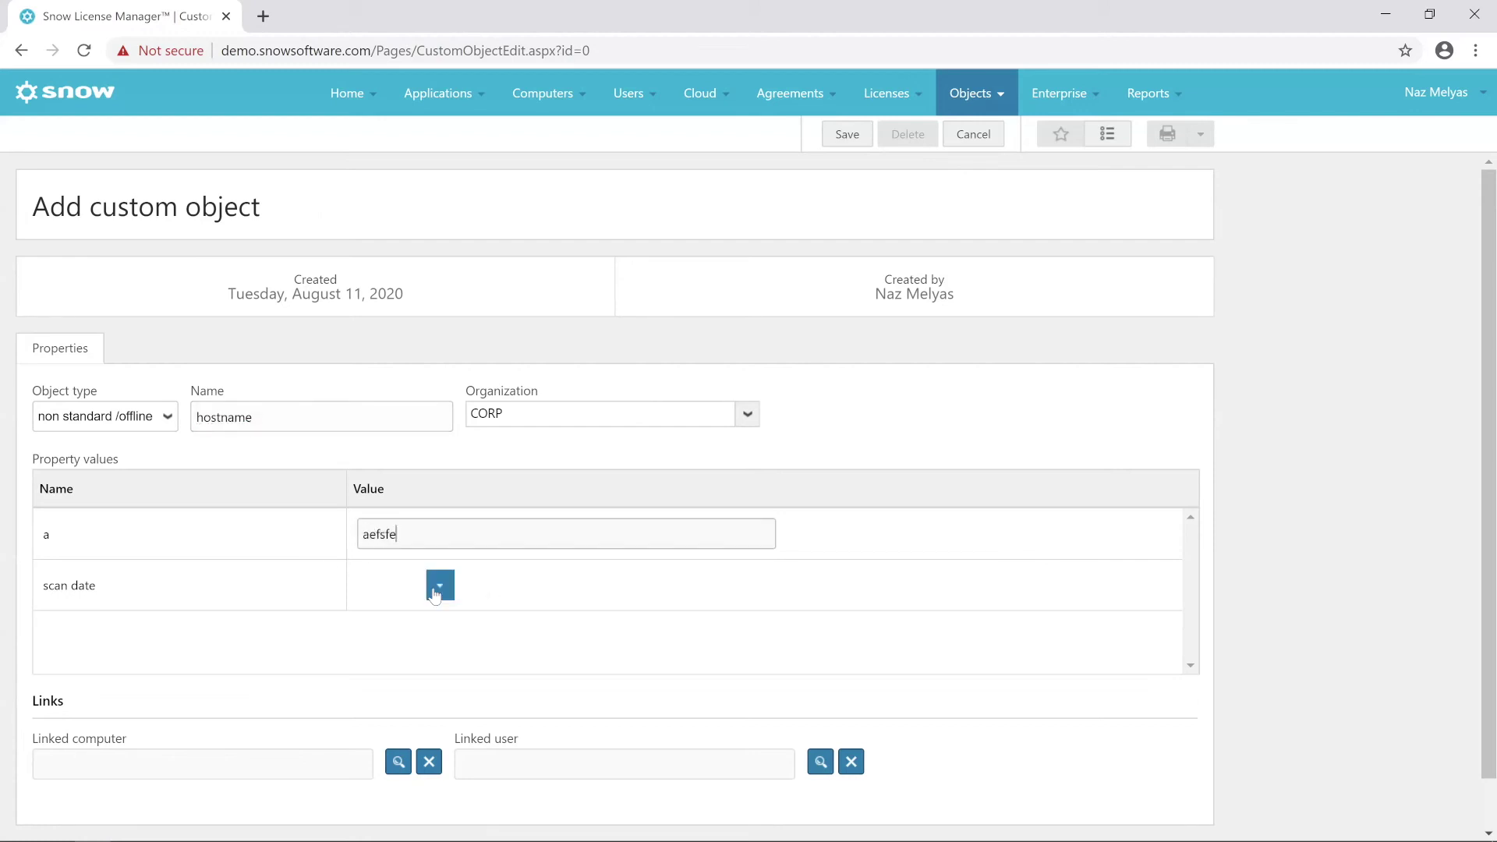
{"action": "left_click", "coordinate": [440, 586]}
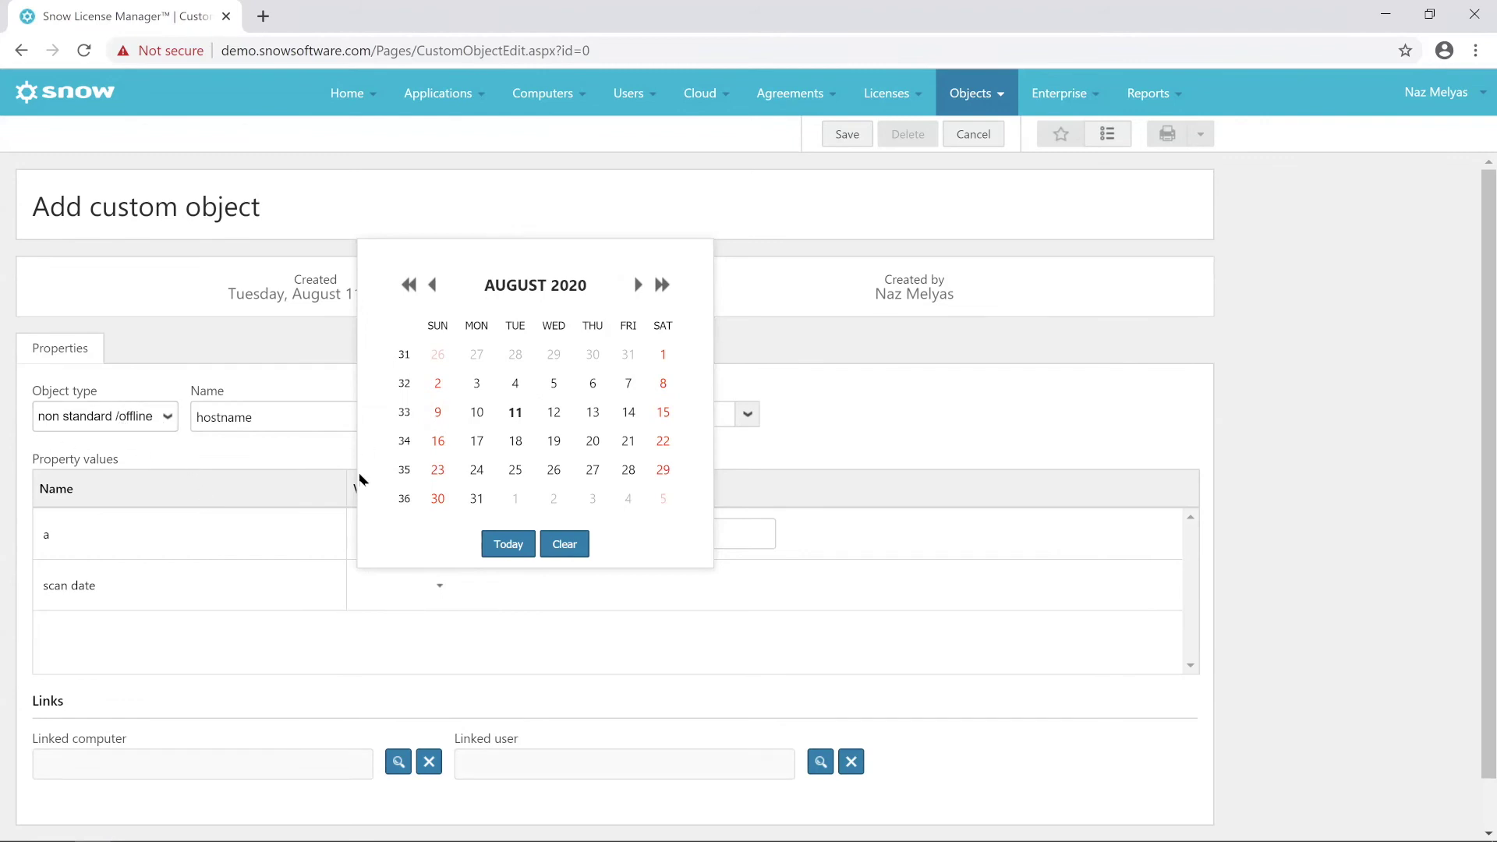
{"action": "left_click", "coordinate": [516, 412]}
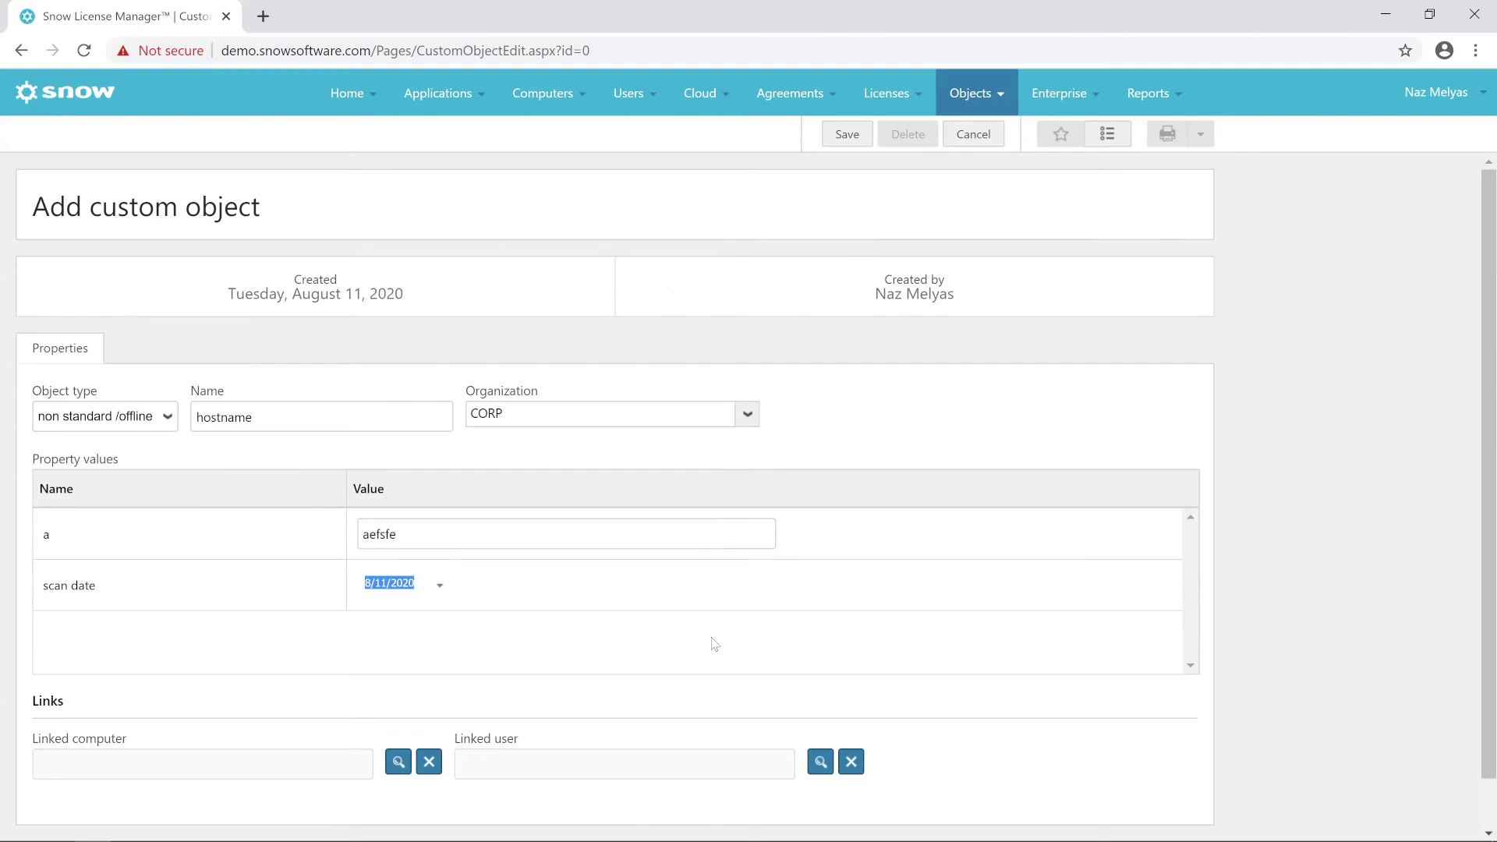
Step: Try the Linked computer search, dismiss it, then open the Linked user search box
{"action": "left_click", "coordinate": [400, 767]}
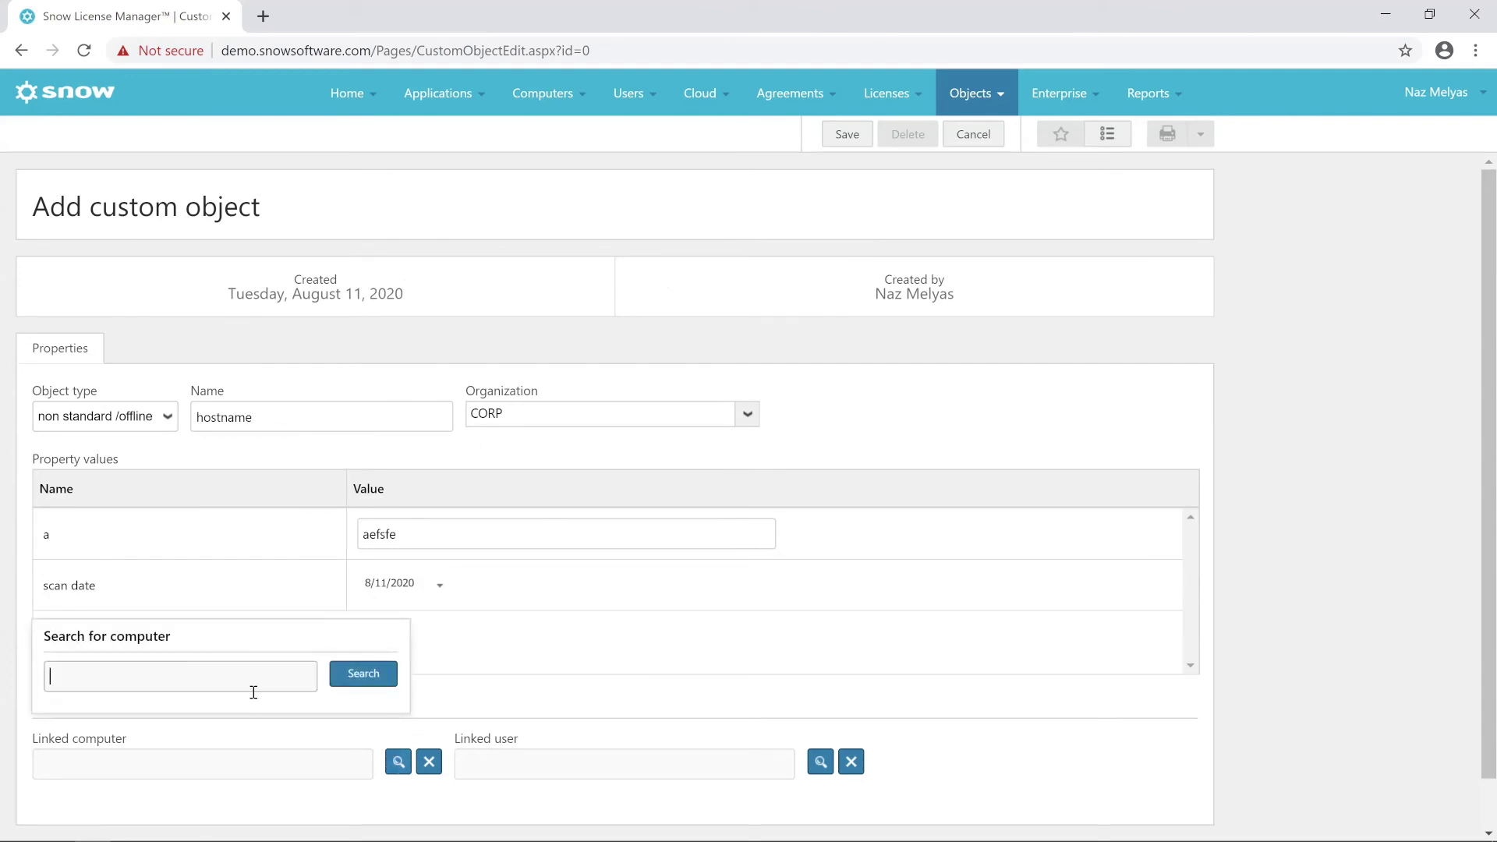
{"action": "left_click", "coordinate": [668, 698]}
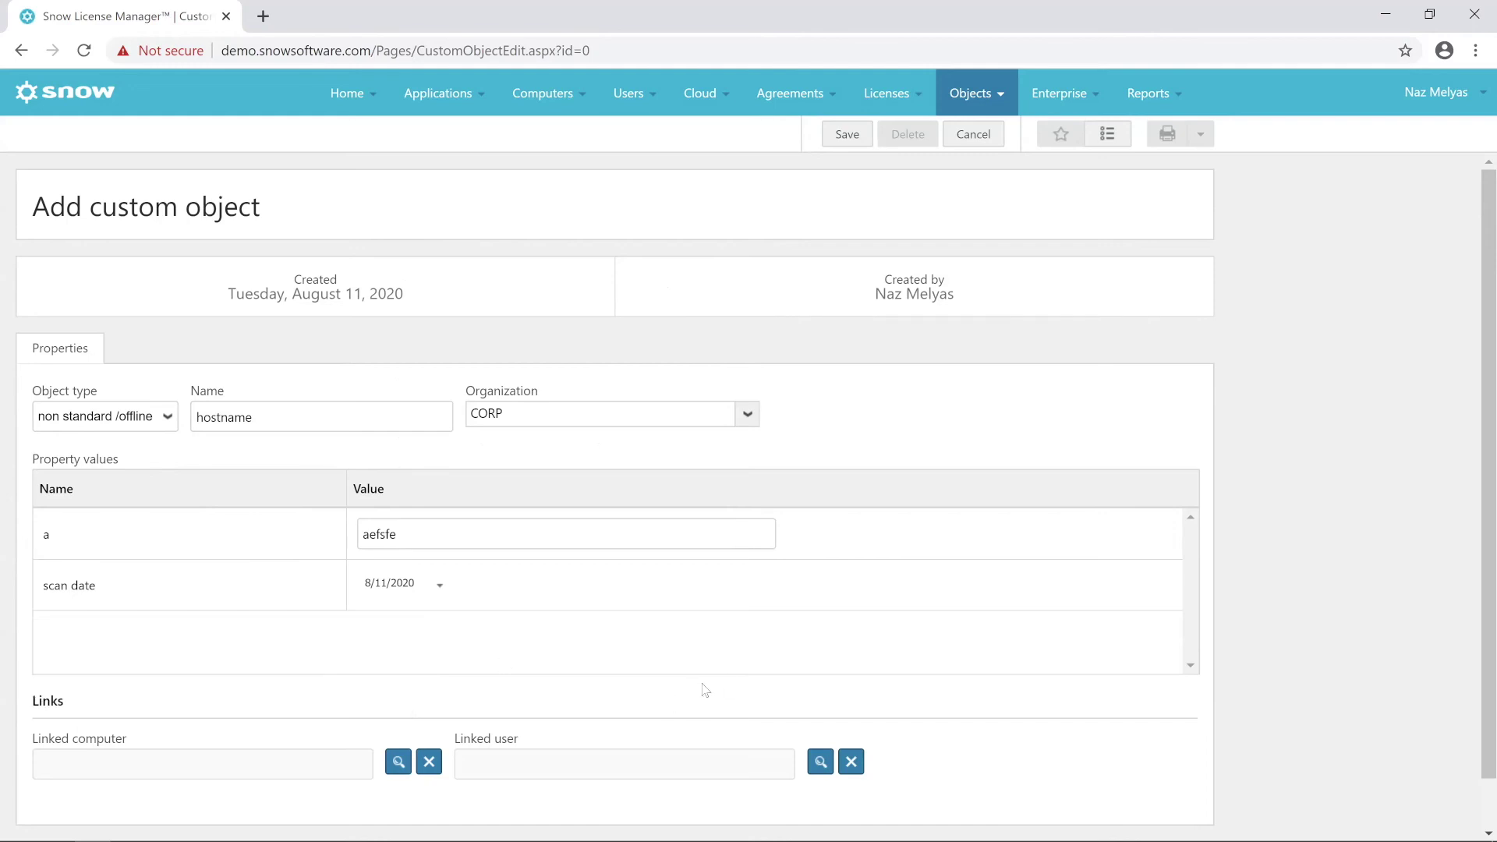
{"action": "left_click", "coordinate": [820, 764]}
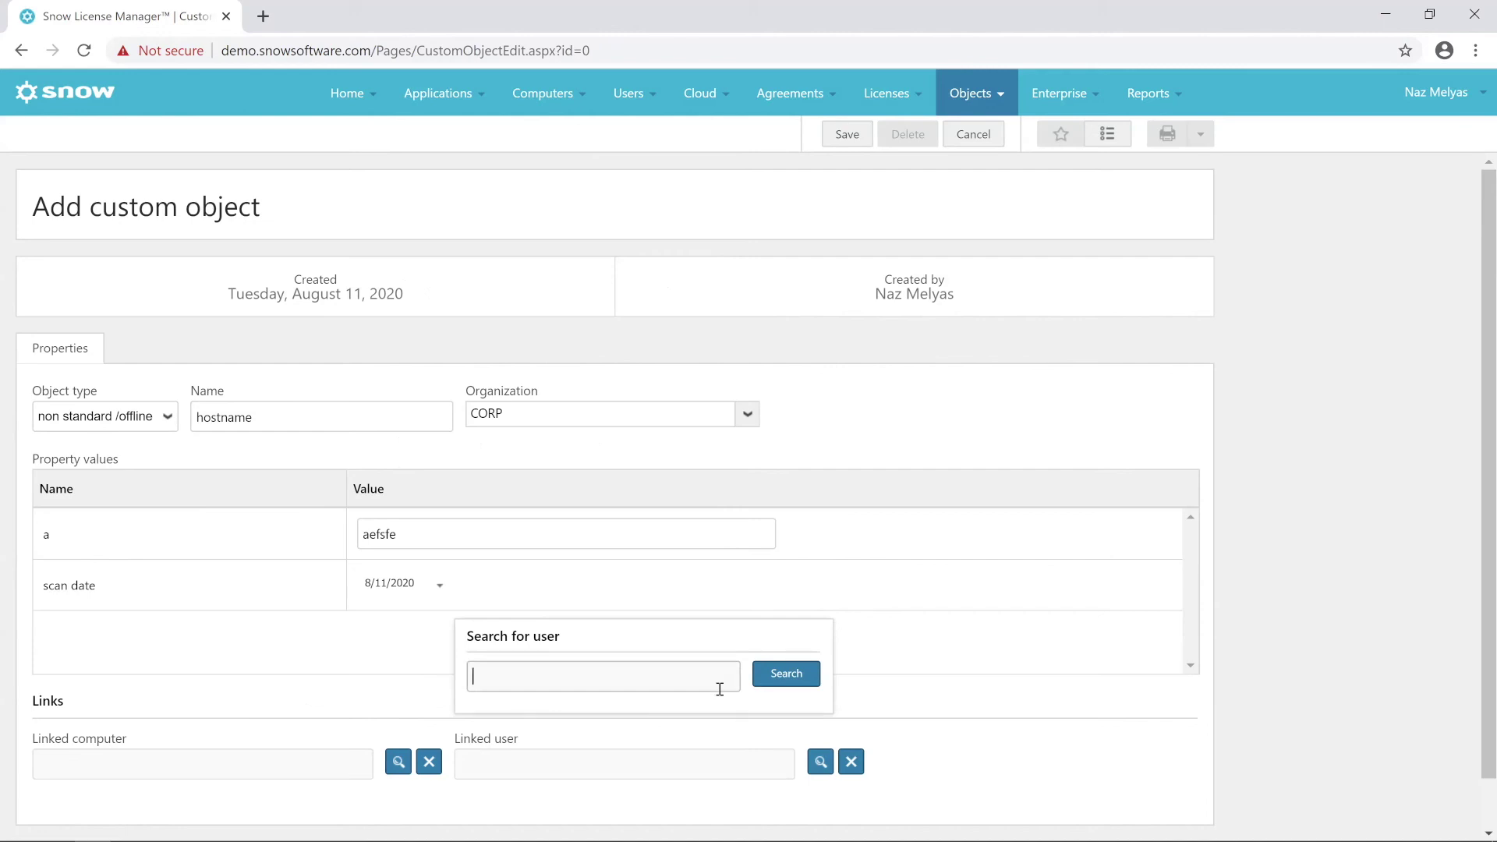
{"action": "left_click", "coordinate": [718, 684]}
{"action": "scroll", "coordinate": [870, 585], "scroll_direction": "down", "scroll_amount": 1}
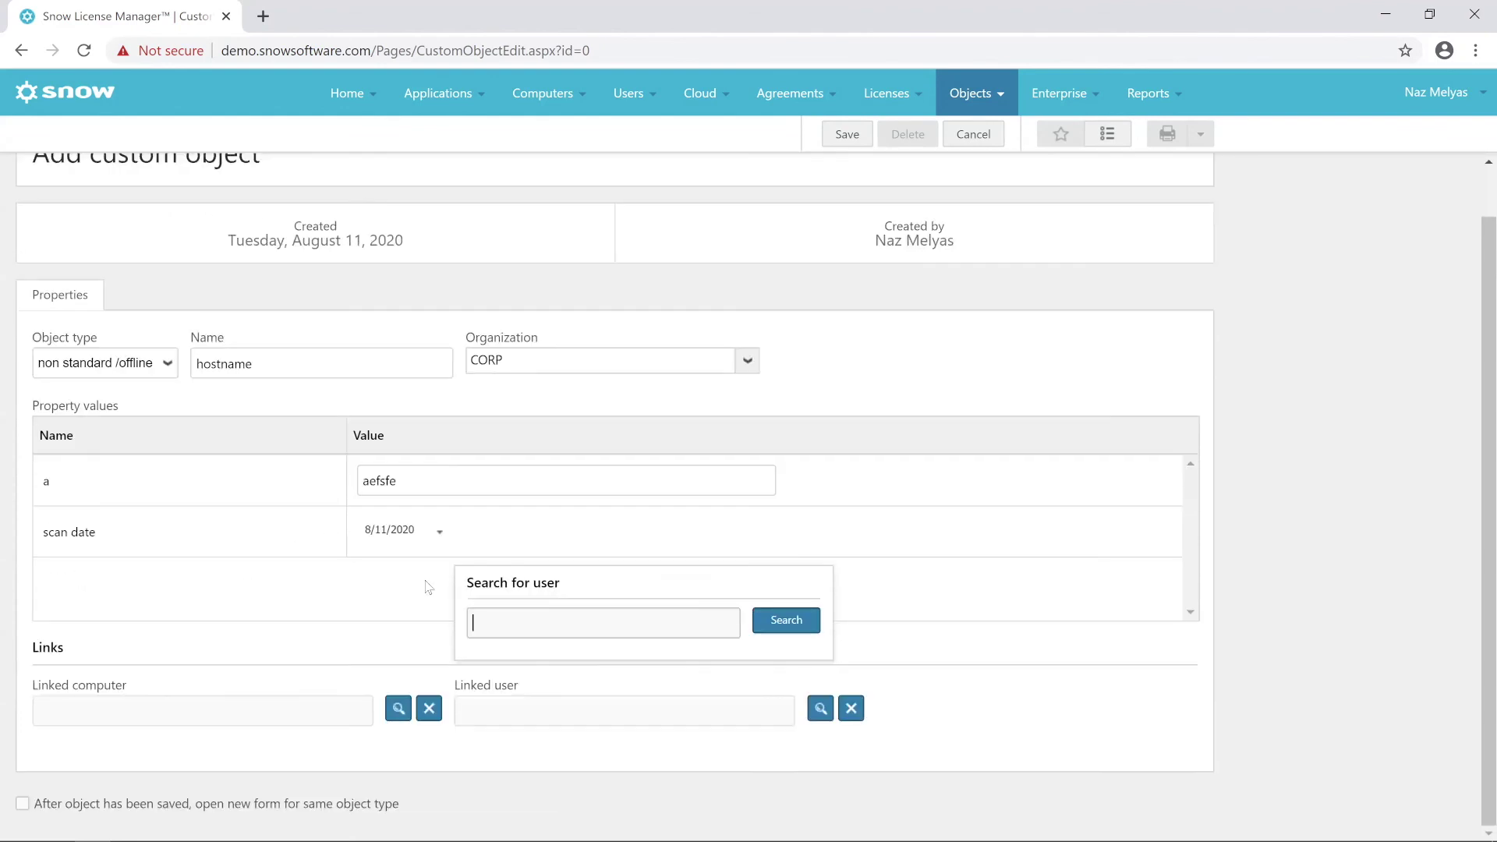